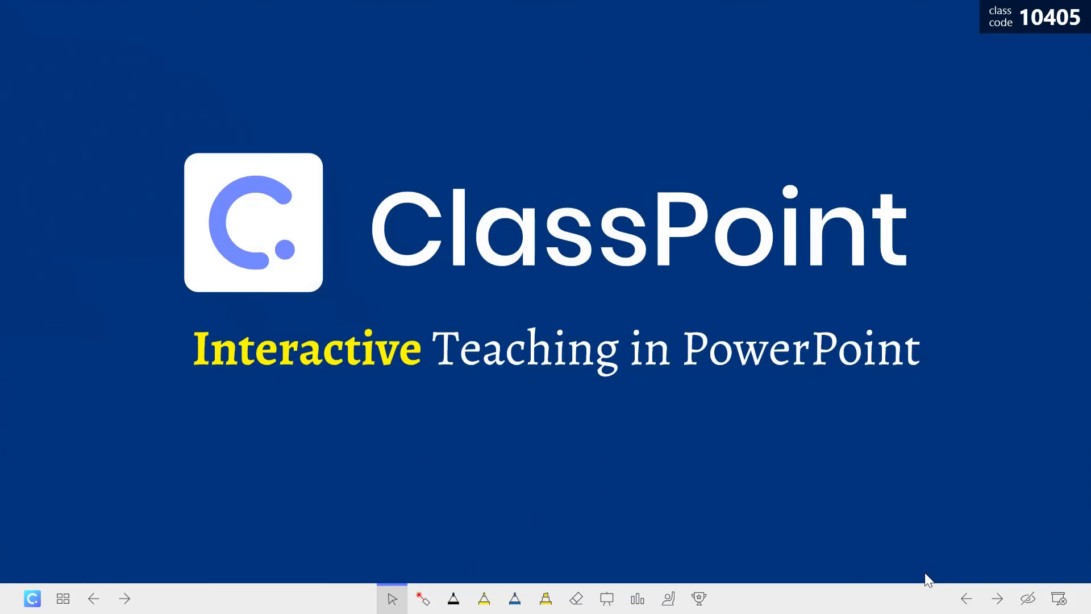
# Step: Advance through the Certified Trainer, PowerPoint and ClassPoint intro slides to the Slide Drawing title
pyautogui.click(925, 572)
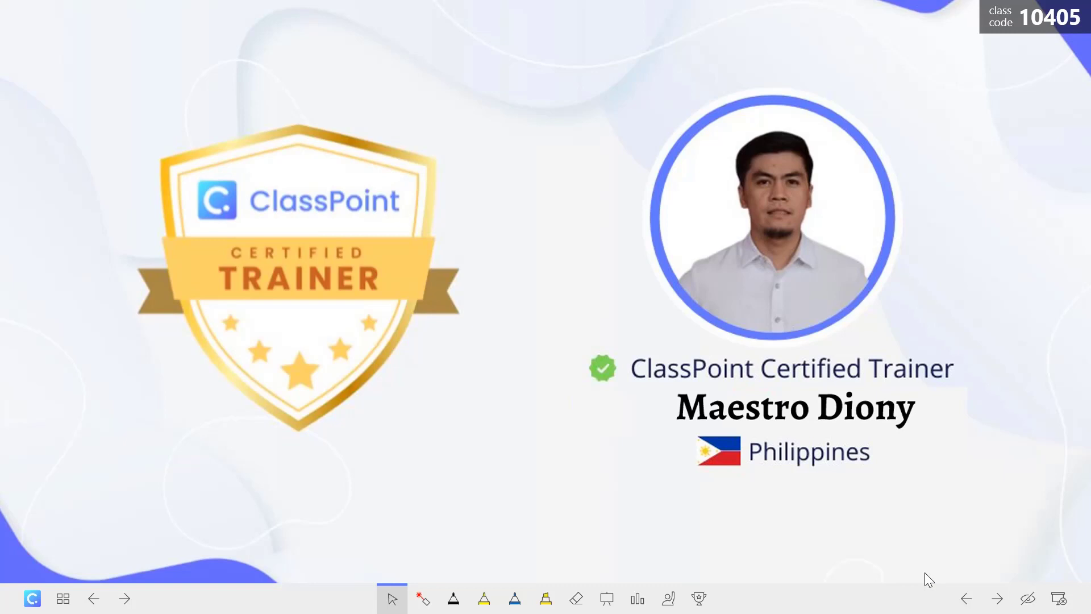
pyautogui.click(925, 572)
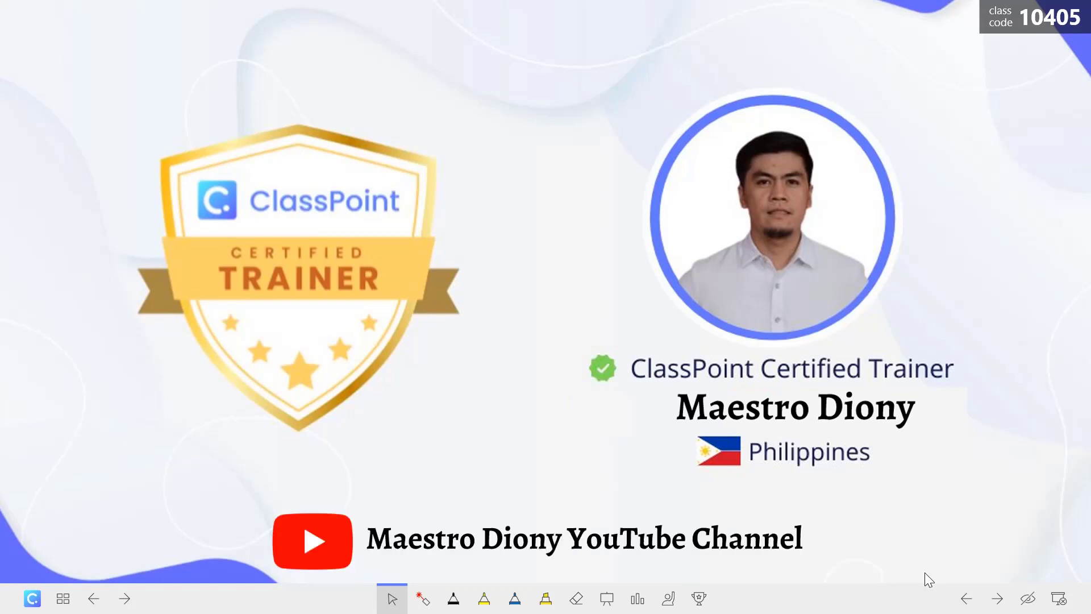
pyautogui.click(925, 572)
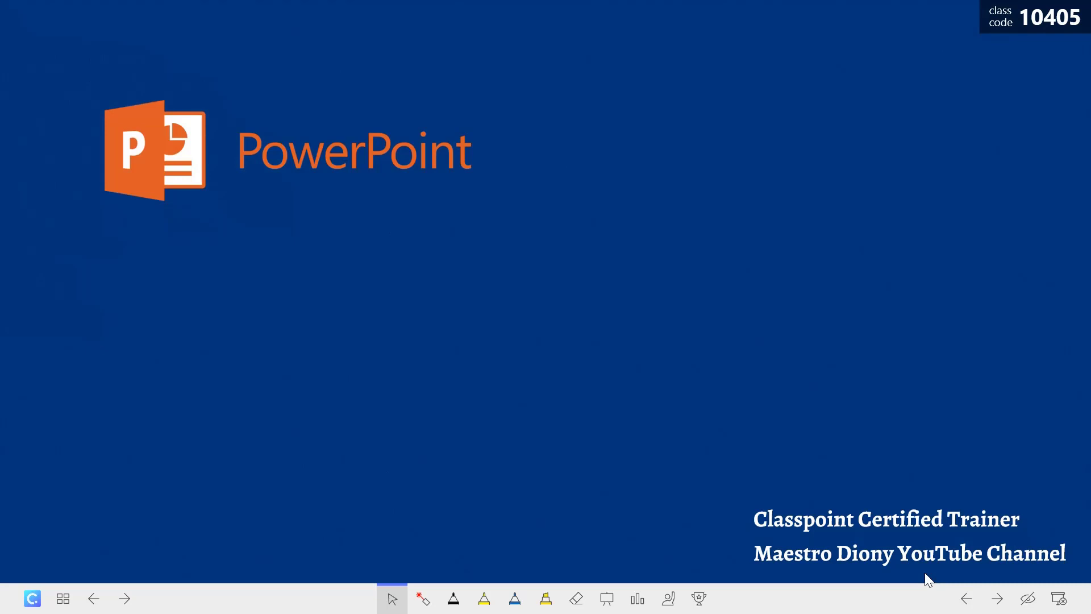
pyautogui.click(928, 580)
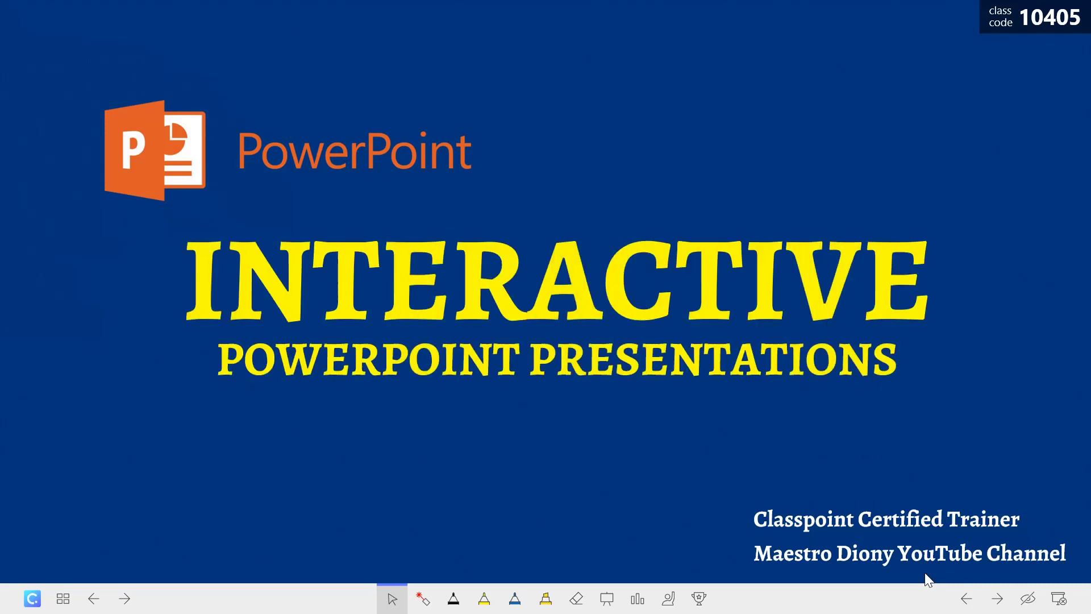
pyautogui.click(927, 580)
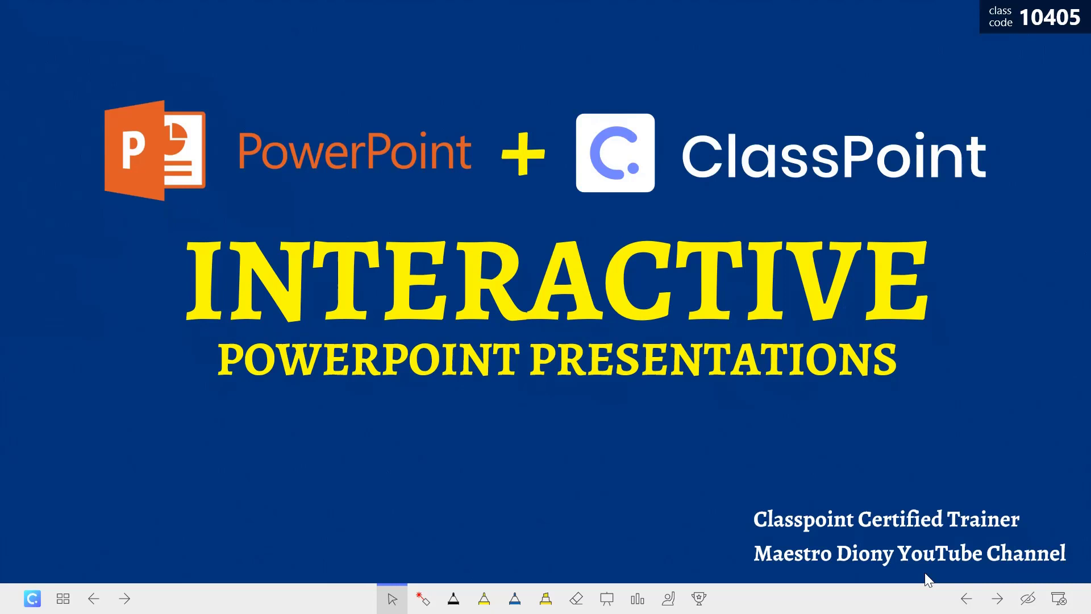
pyautogui.click(927, 580)
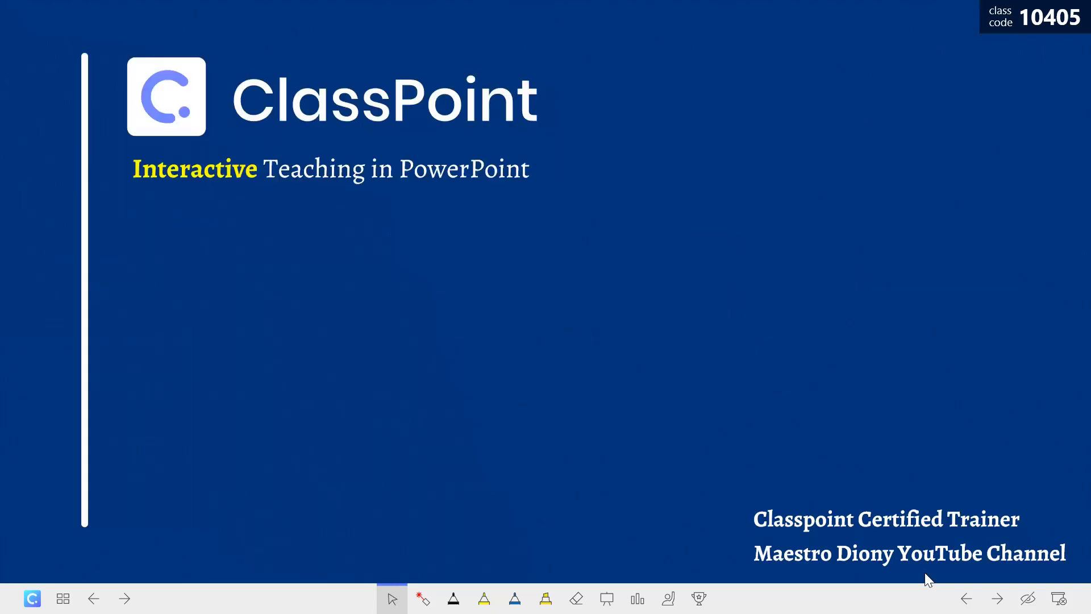
pyautogui.click(927, 580)
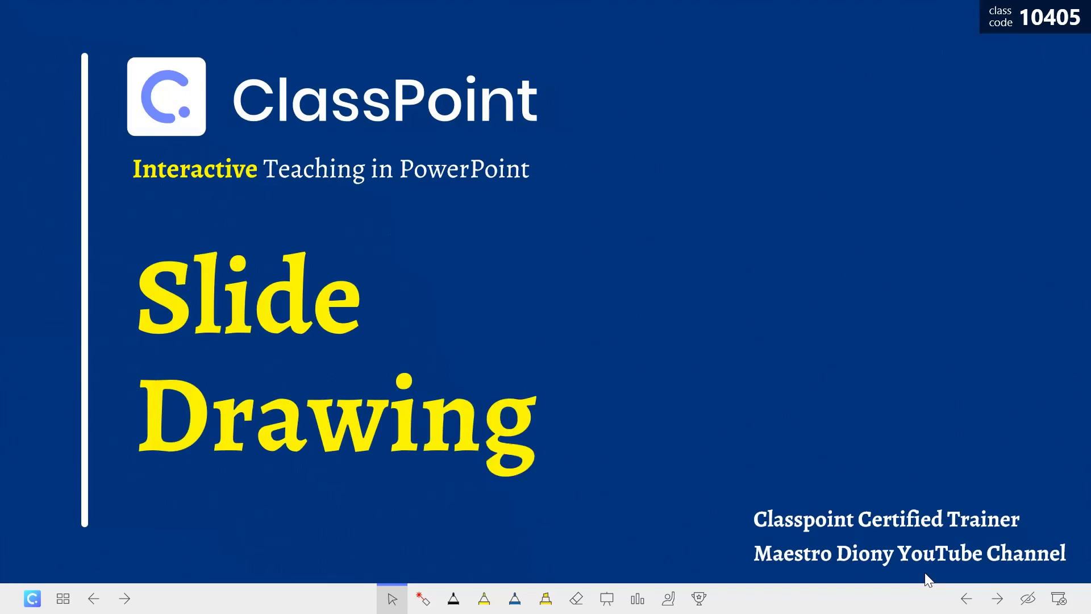
# Step: Advance to the 'DRAW IT! How do you feel right now?' slide with the blank yellow circle
pyautogui.click(927, 580)
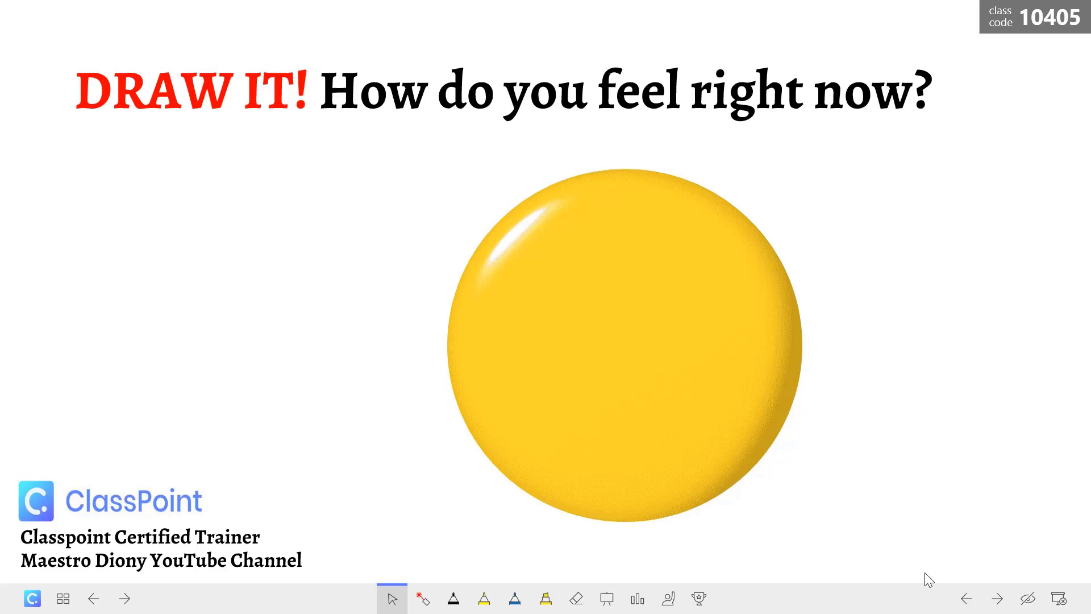
# Step: Exit the slideshow and add a Slide Drawing button below-right of the circle
pyautogui.press('Escape')
pyautogui.press('Escape')
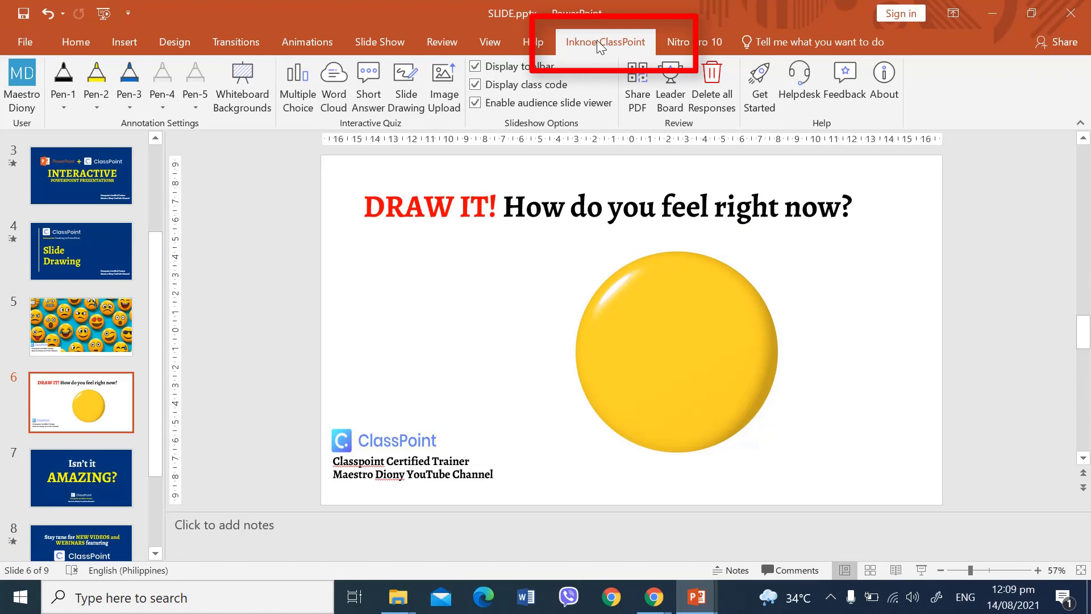
pyautogui.click(407, 105)
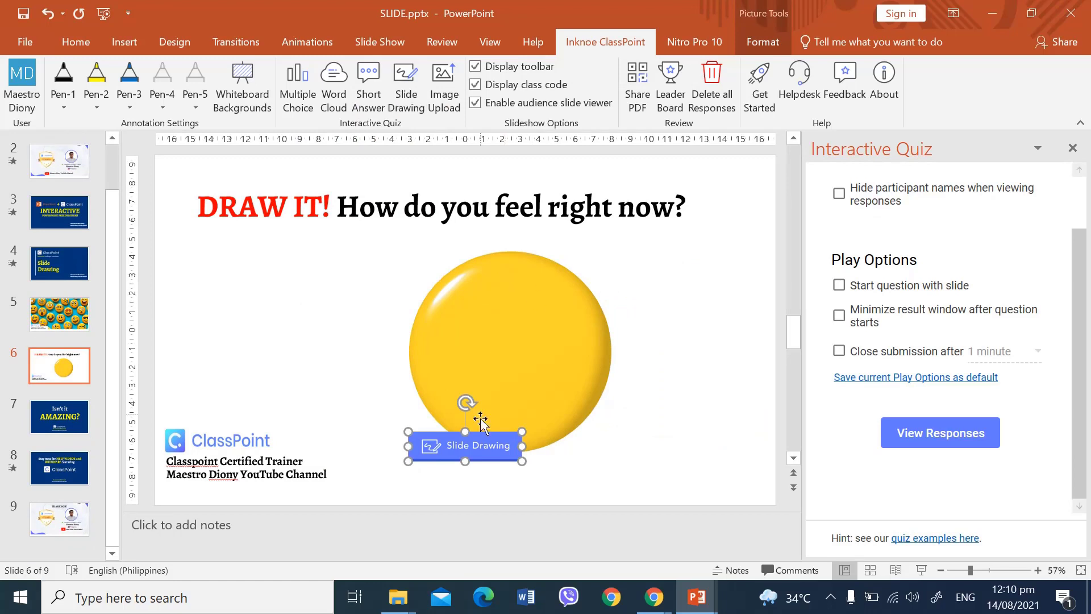
pyautogui.moveTo(484, 447); pyautogui.dragTo(693, 446)
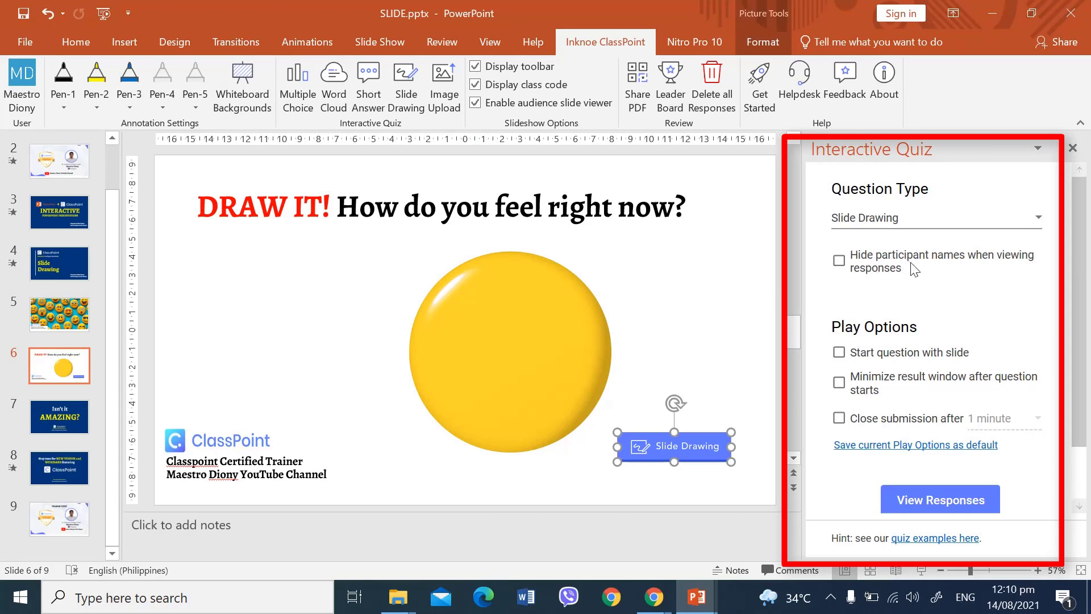
# Step: Make submissions close after 1 minute and save these play options as default
pyautogui.click(839, 262)
pyautogui.click(840, 262)
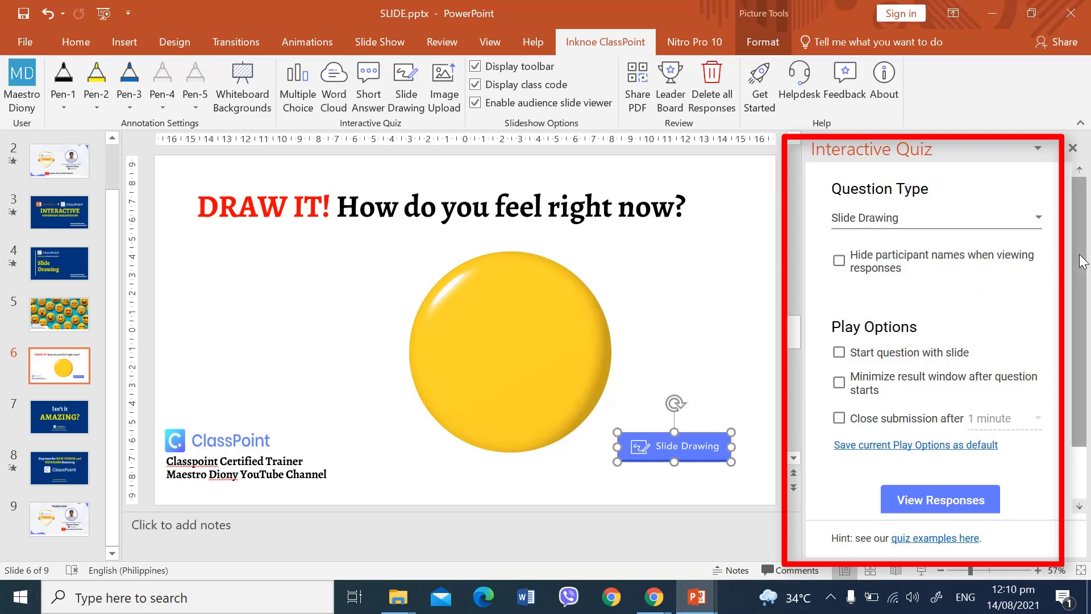
pyautogui.scroll(-1, 1019, 306)
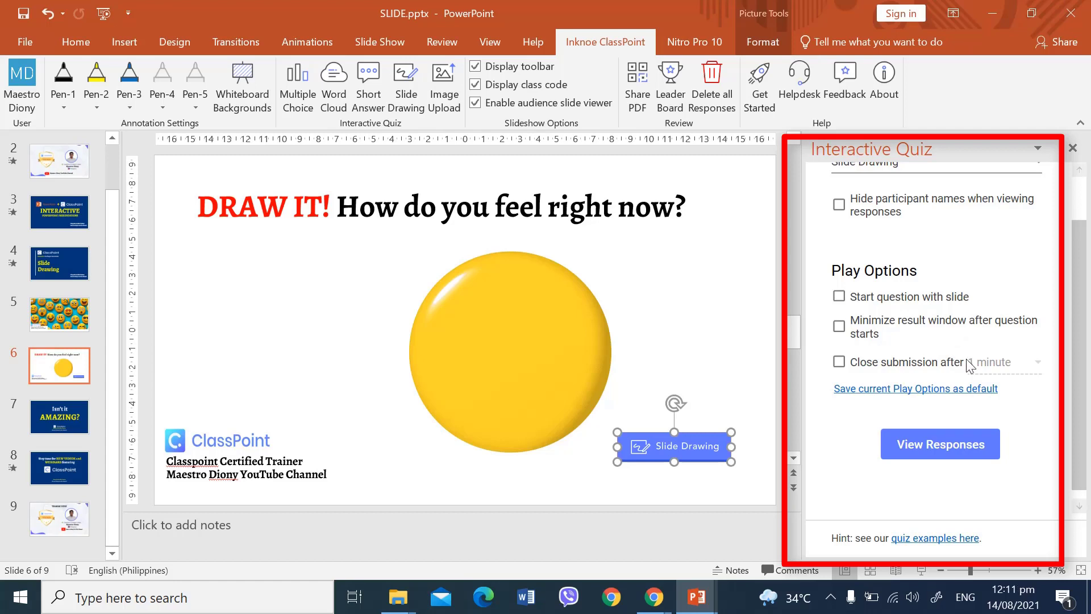
pyautogui.click(840, 363)
pyautogui.click(1003, 390)
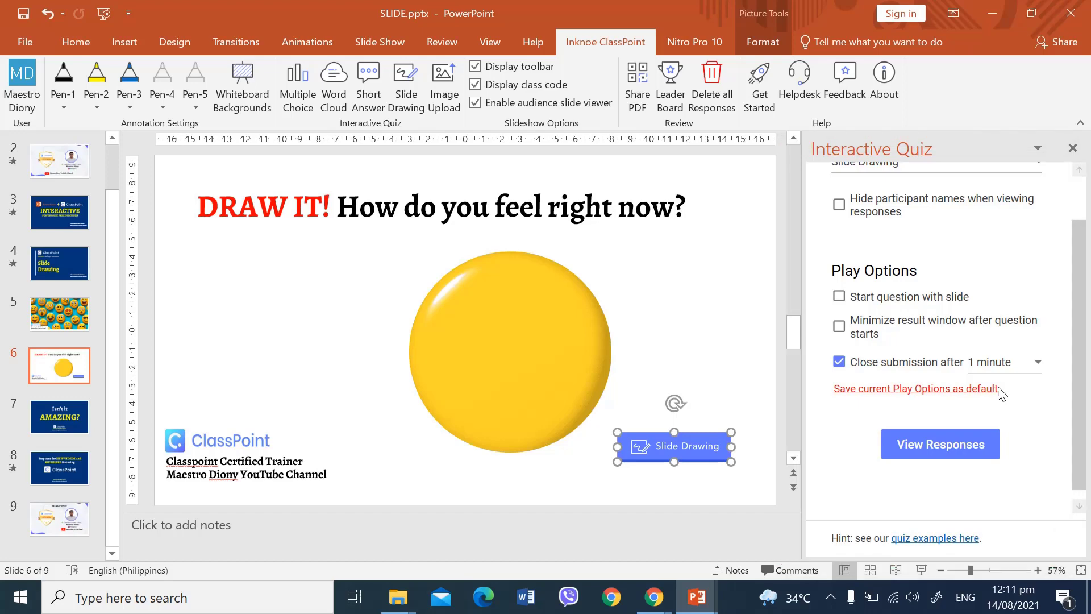
pyautogui.click(1072, 149)
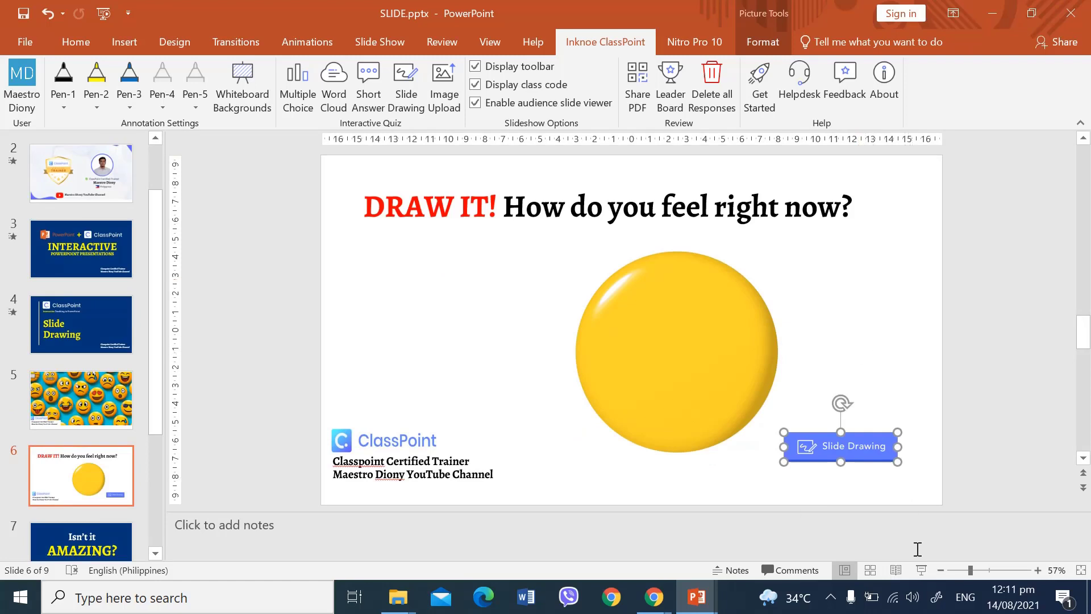
# Step: Resume presenting and confirm three participants joined with class code 10405
pyautogui.click(923, 571)
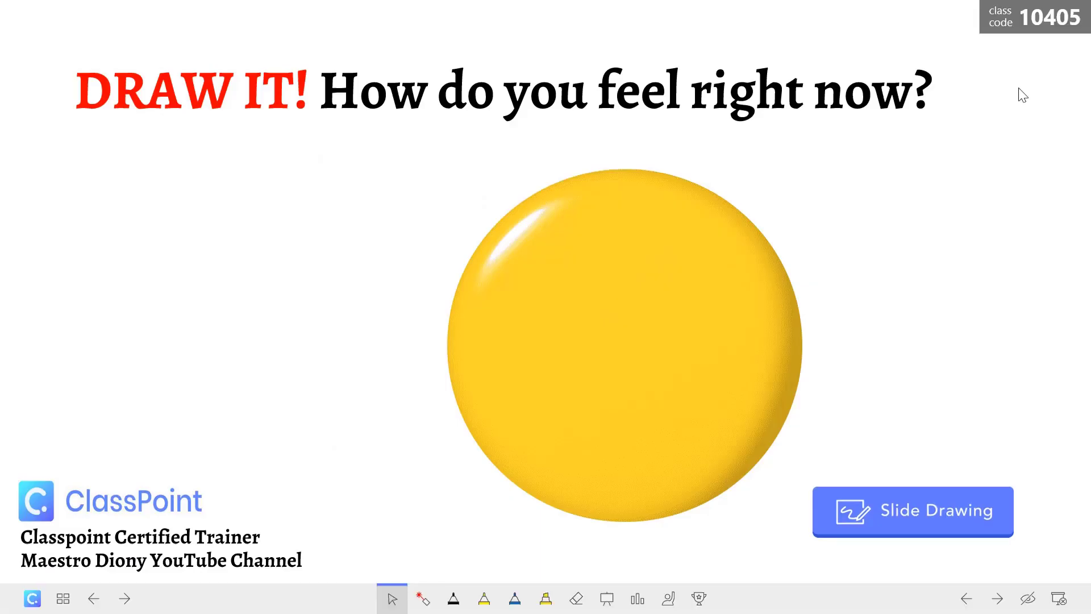
pyautogui.click(1018, 28)
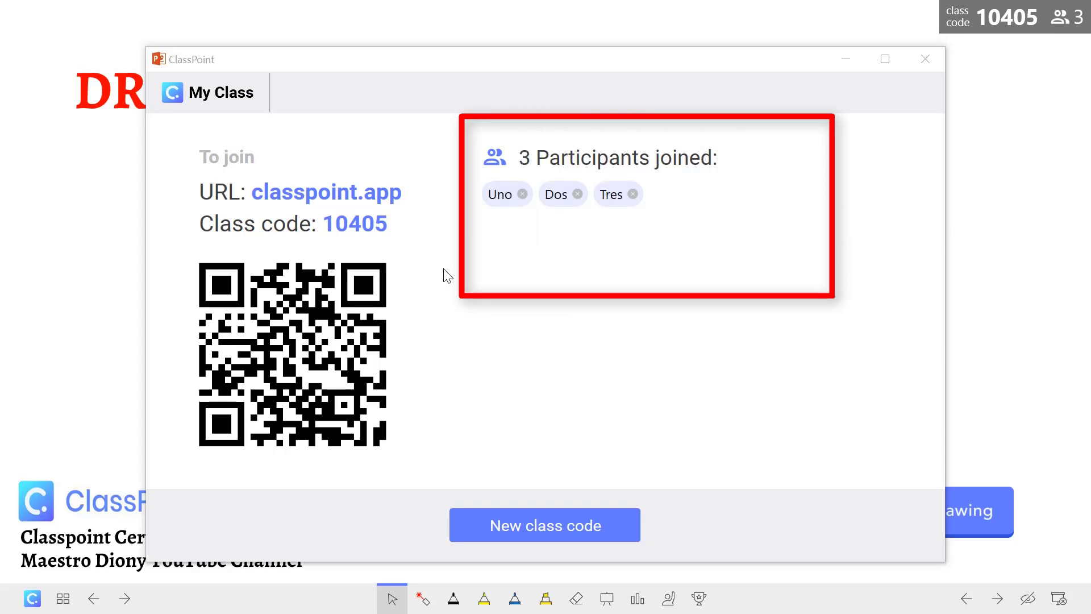
pyautogui.click(845, 59)
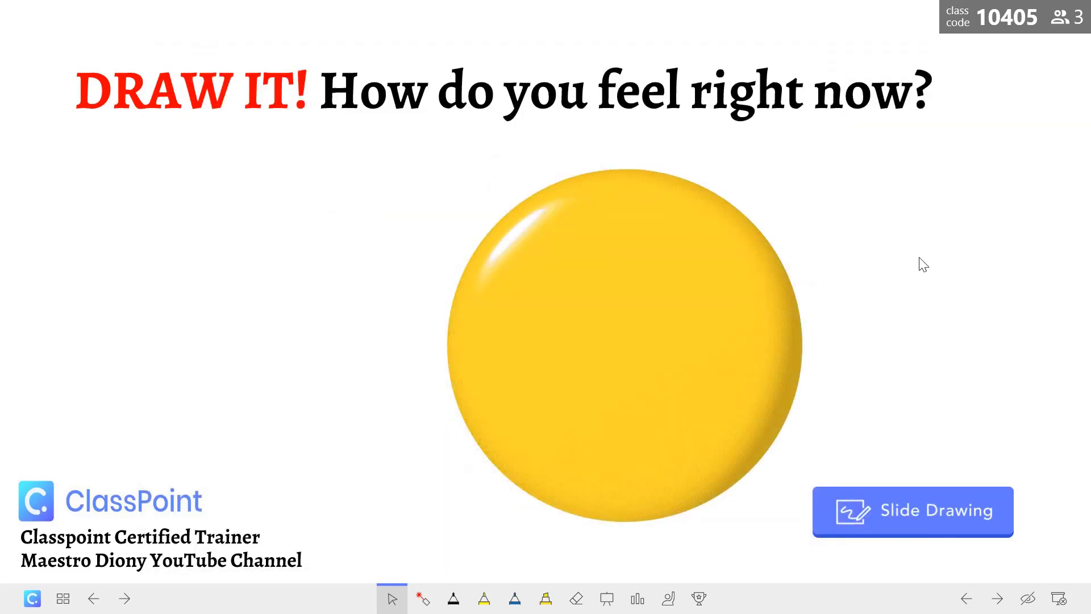
# Step: Launch the Slide Drawing activity and add 15 seconds five times while drawings arrive
pyautogui.click(936, 521)
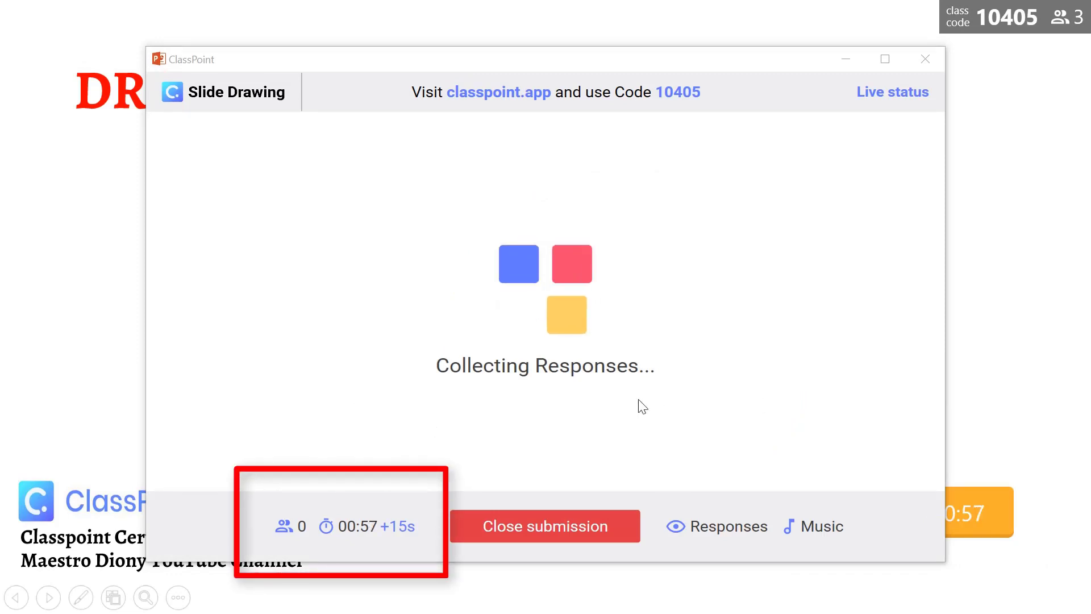
pyautogui.click(399, 527)
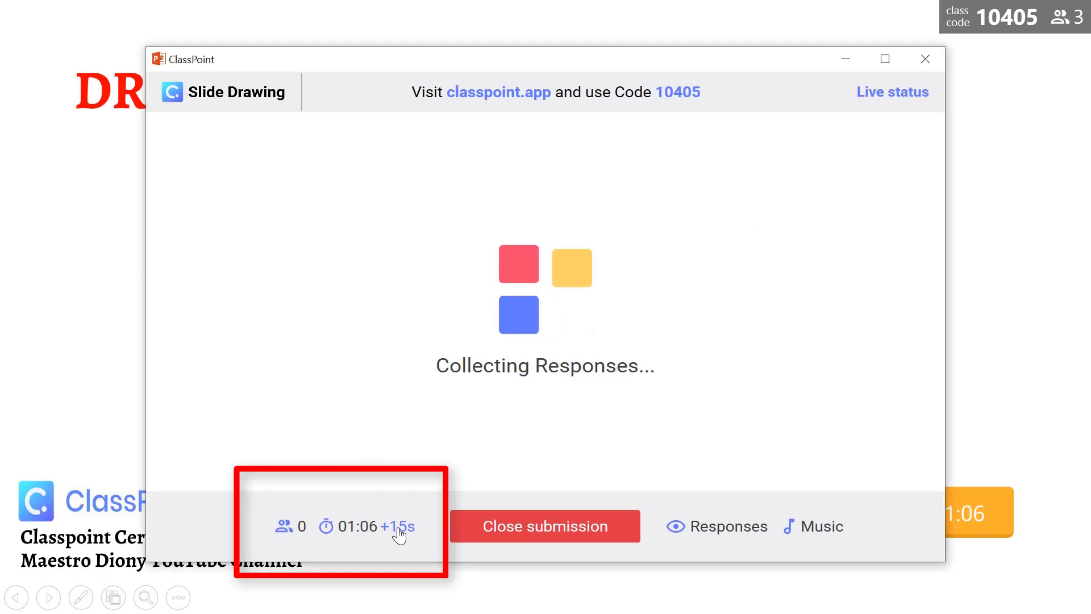
pyautogui.click(399, 528)
pyautogui.click(399, 528)
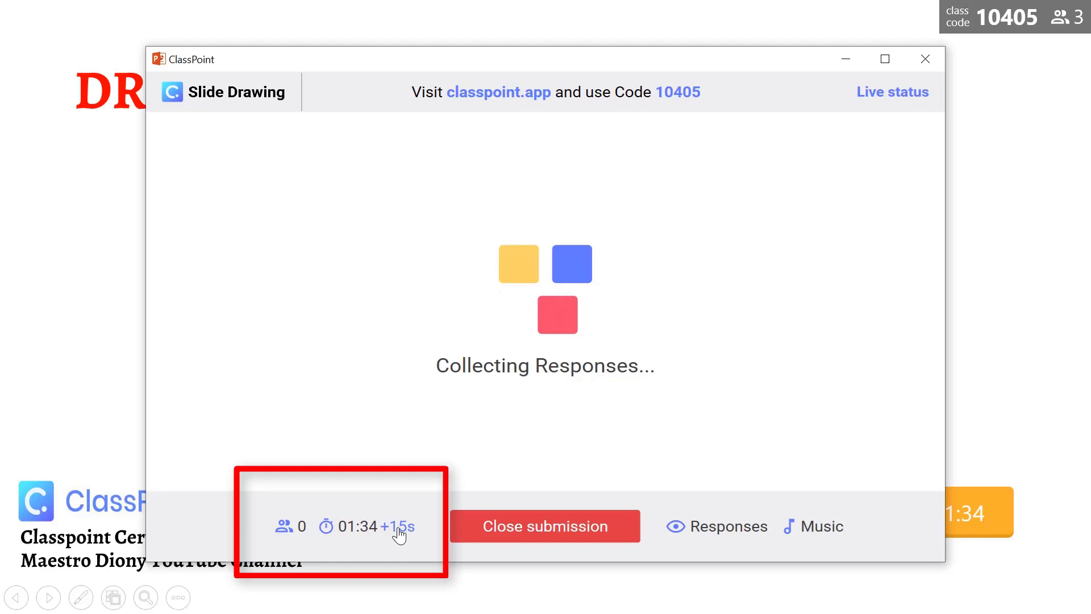
pyautogui.click(399, 528)
pyautogui.click(399, 528)
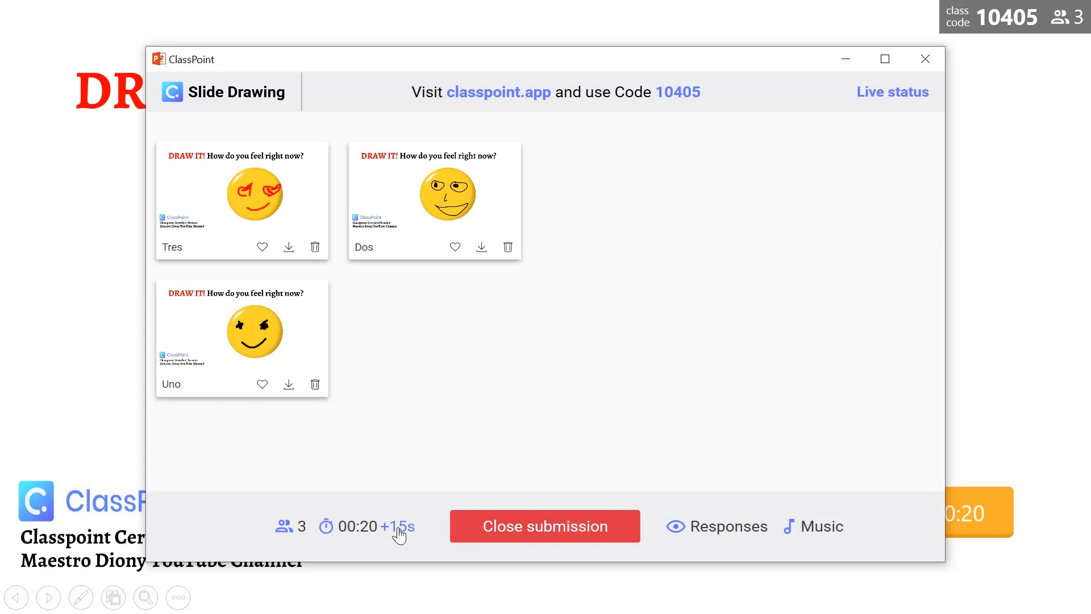
# Step: Close submissions, then enlarge and like the red-eyed face drawing
pyautogui.click(526, 530)
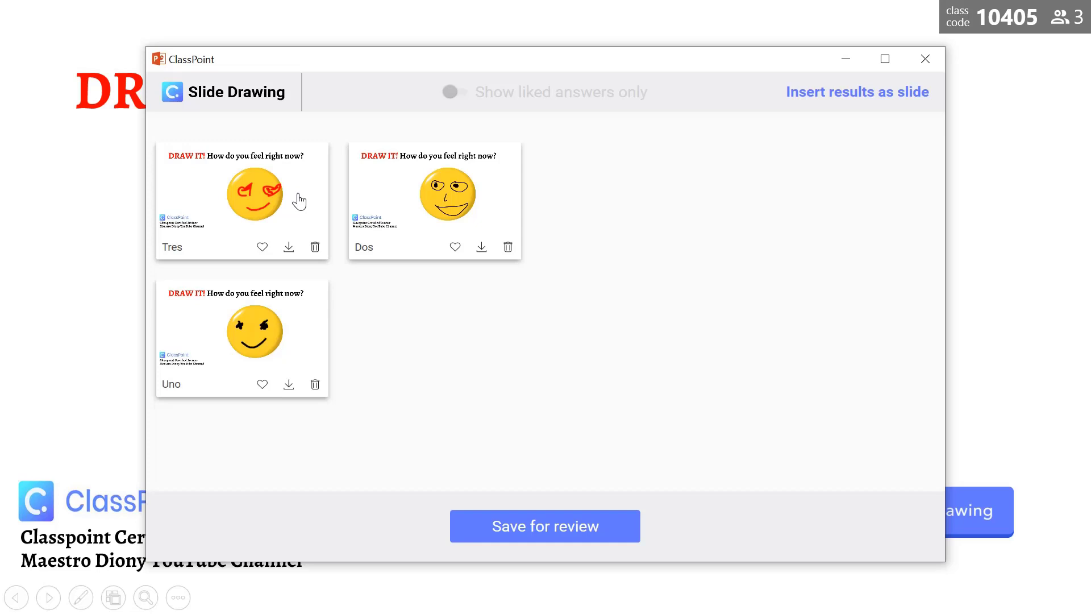
pyautogui.click(299, 201)
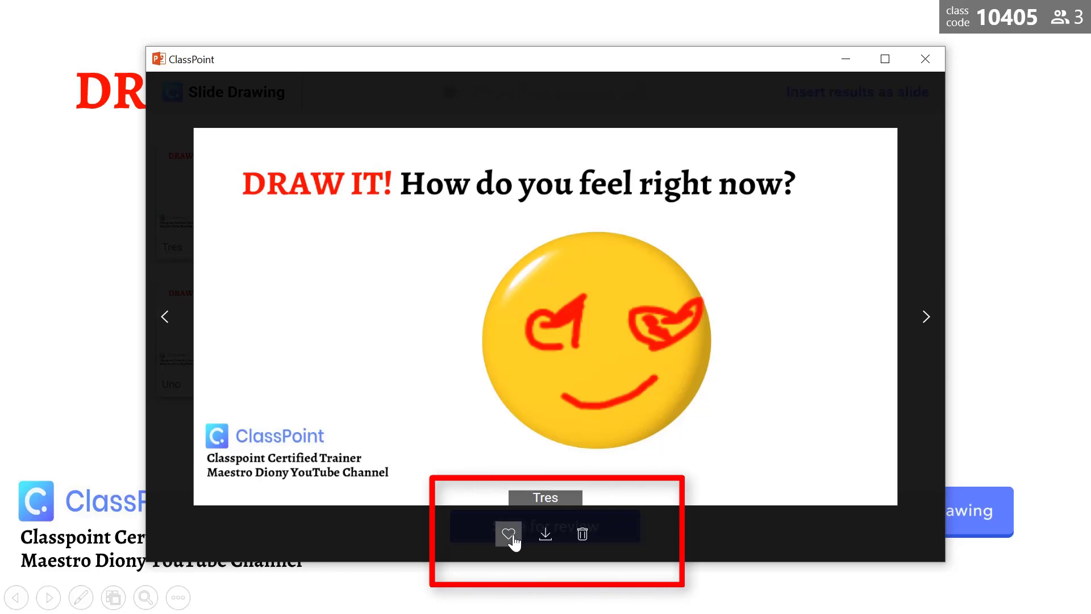
pyautogui.click(509, 534)
# Step: Like the black-eyed smiling face and the grinning face drawings
pyautogui.click(927, 320)
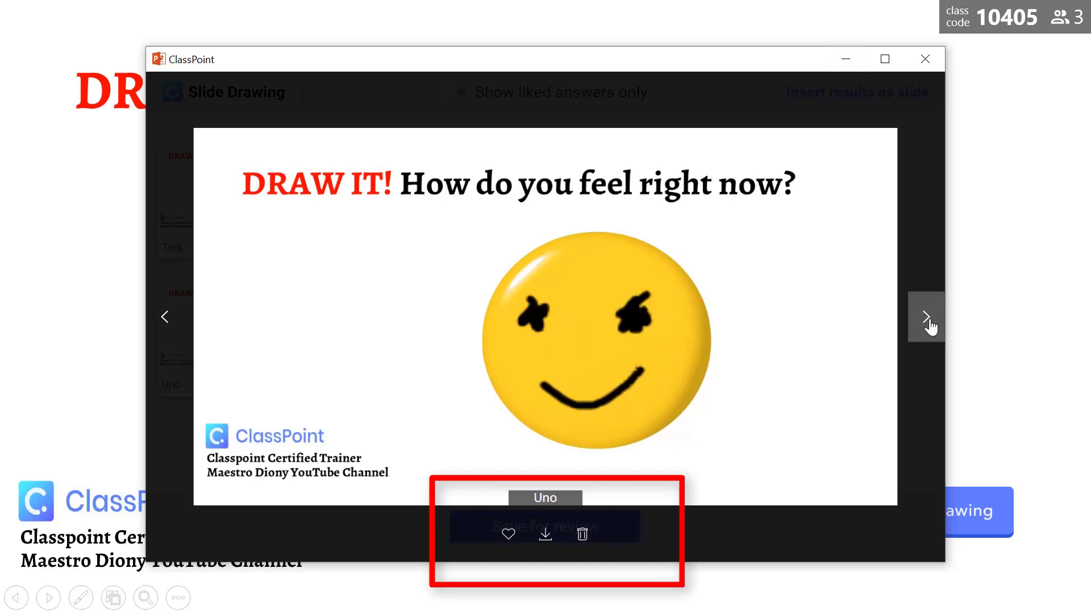
pyautogui.click(508, 533)
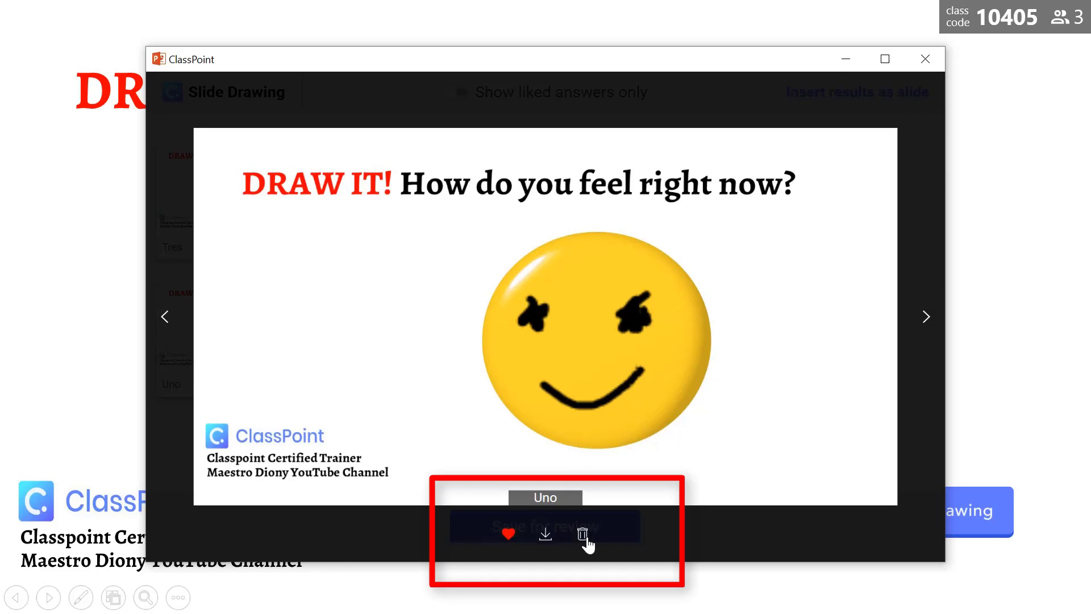
pyautogui.click(927, 318)
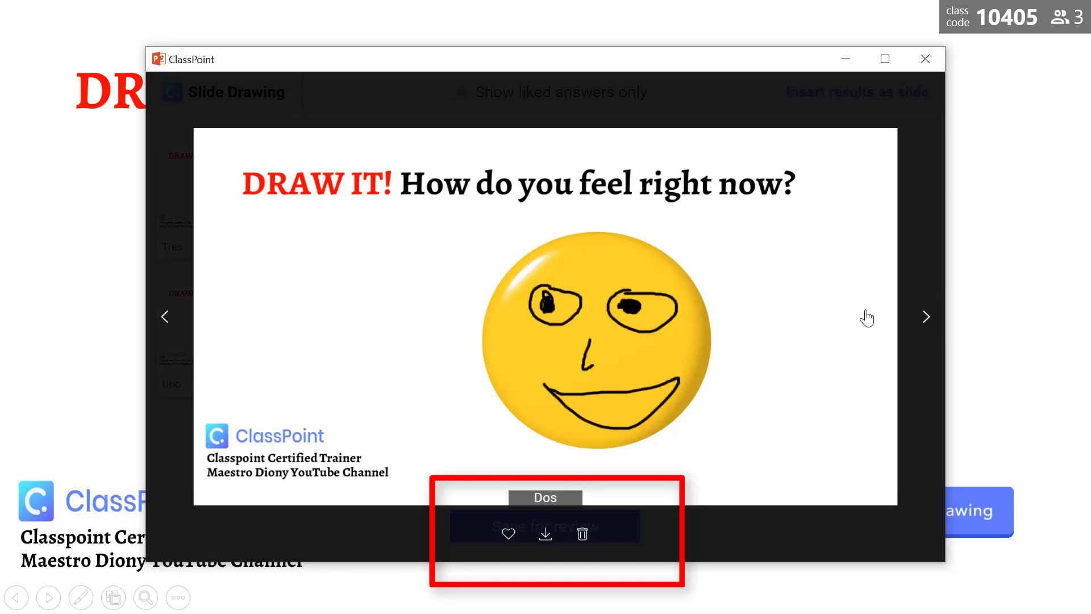
pyautogui.click(508, 535)
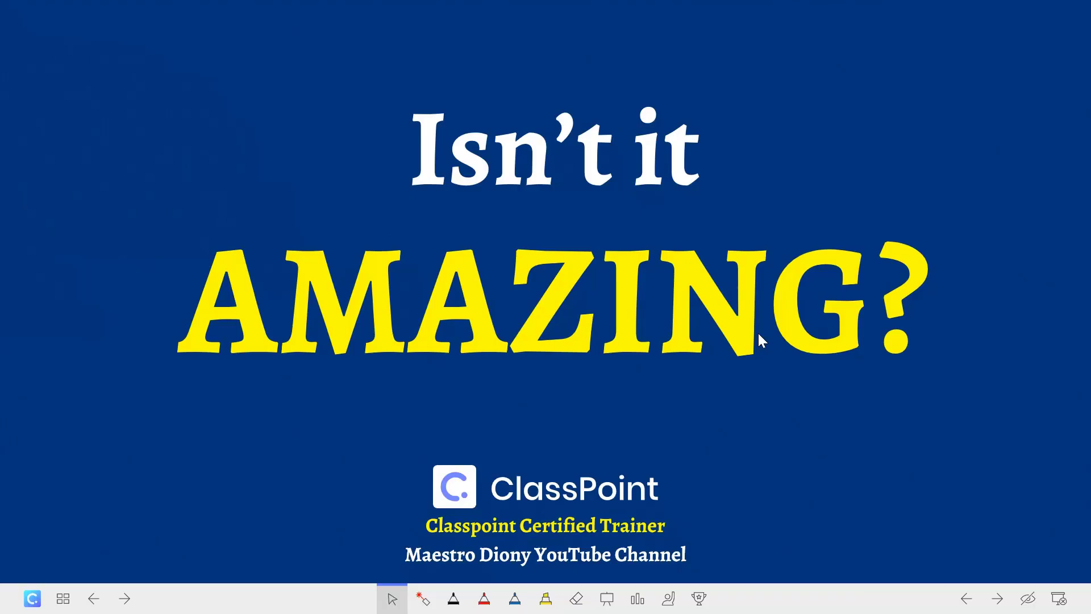
# Step: Move on to the final 'Stay tune for NEW VIDEOS and WEBINARS' slide
pyautogui.click(758, 332)
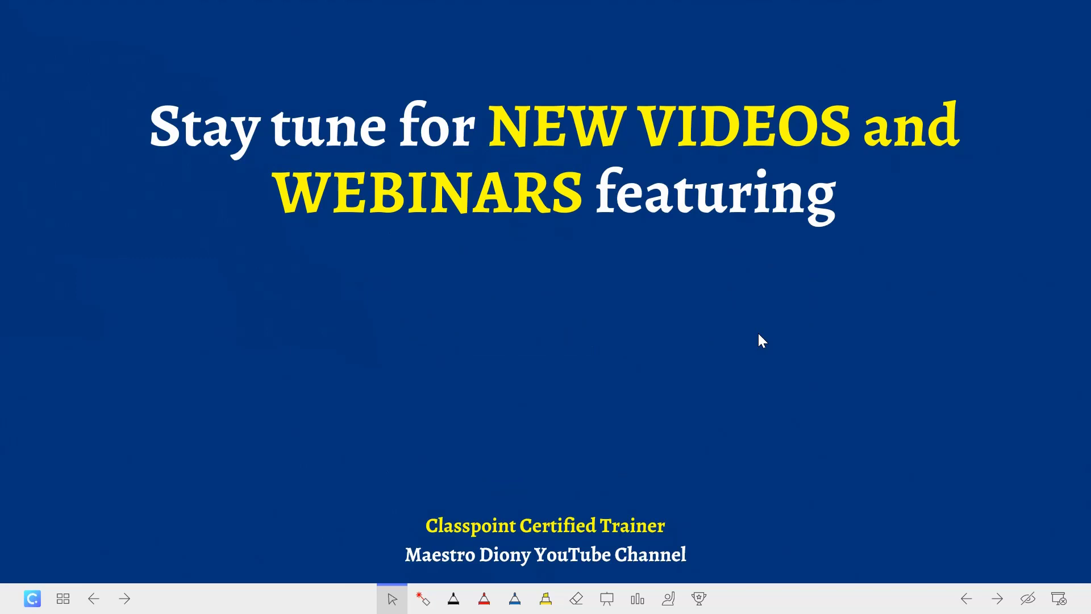